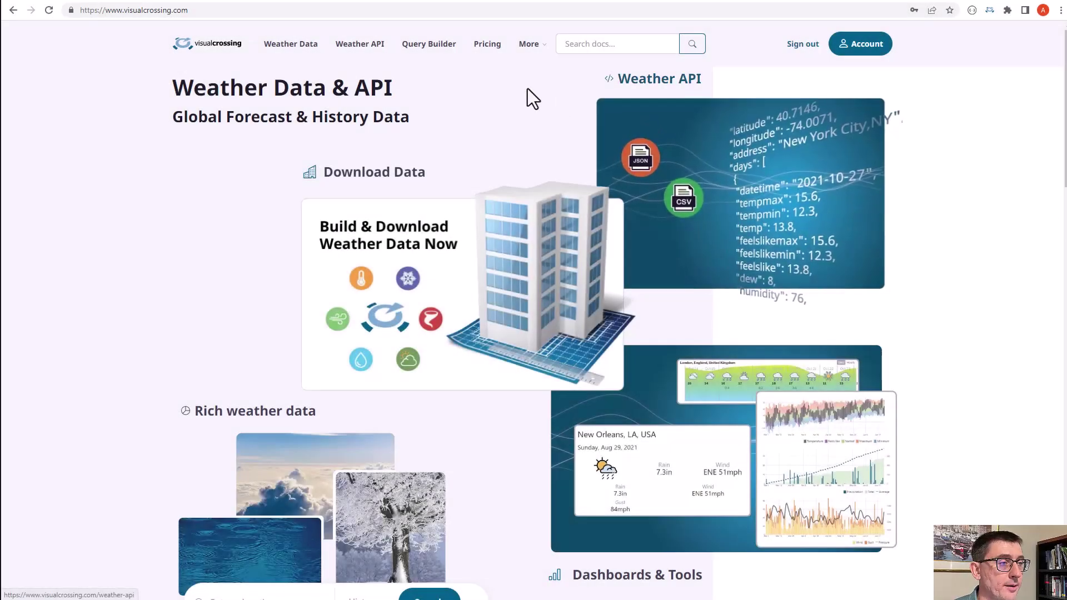
Open the Weather Query Builder from the site menu
{"action": "left_click", "coordinate": [439, 50]}
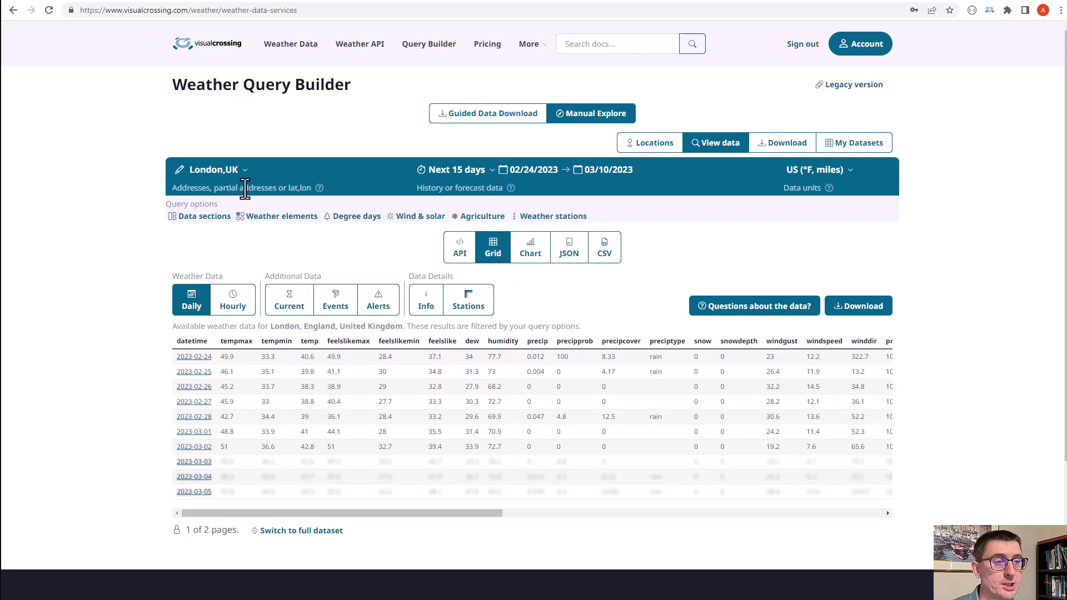
From location management, start a file import and pick ExampleLocations.csv
{"action": "left_click", "coordinate": [246, 177]}
{"action": "left_click", "coordinate": [263, 246]}
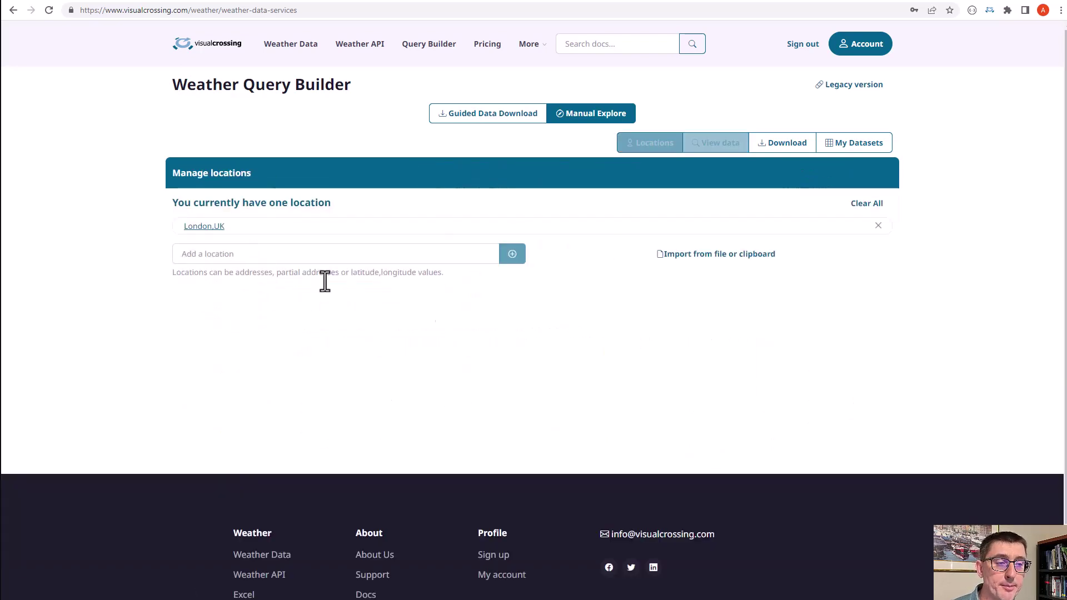
{"action": "left_click", "coordinate": [724, 254]}
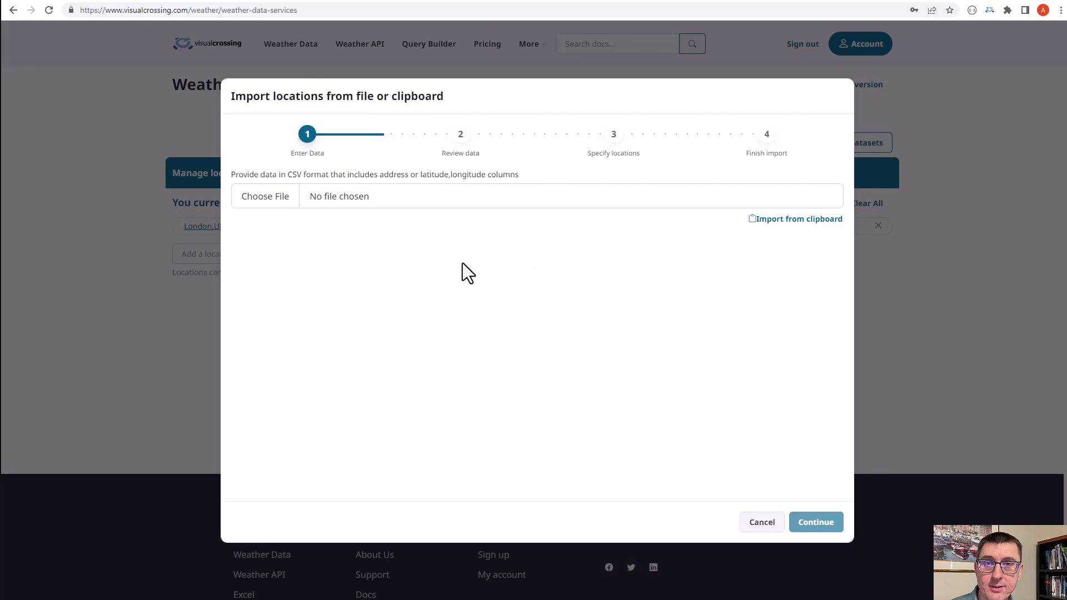
{"action": "left_click", "coordinate": [320, 200]}
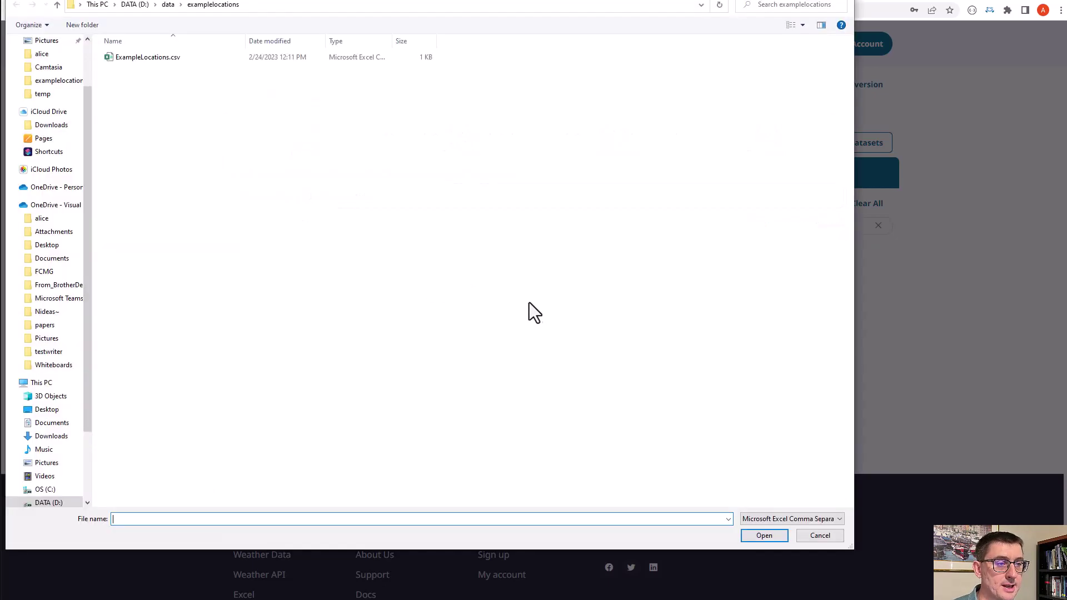
{"action": "double_click", "coordinate": [148, 58]}
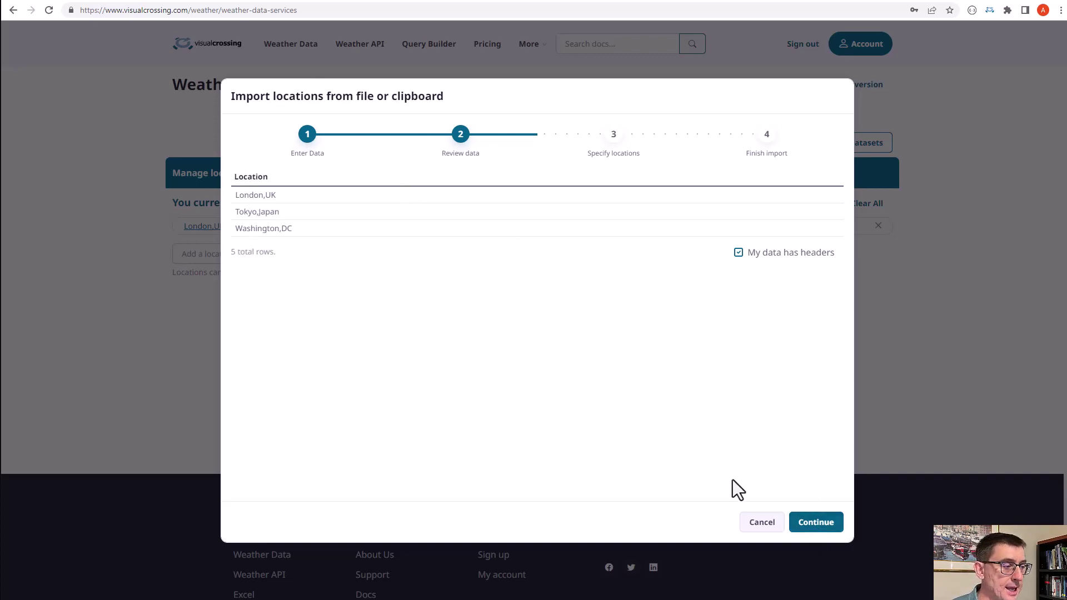
Map the Address field to the Location column and continue to the final import step
{"action": "left_click", "coordinate": [815, 522]}
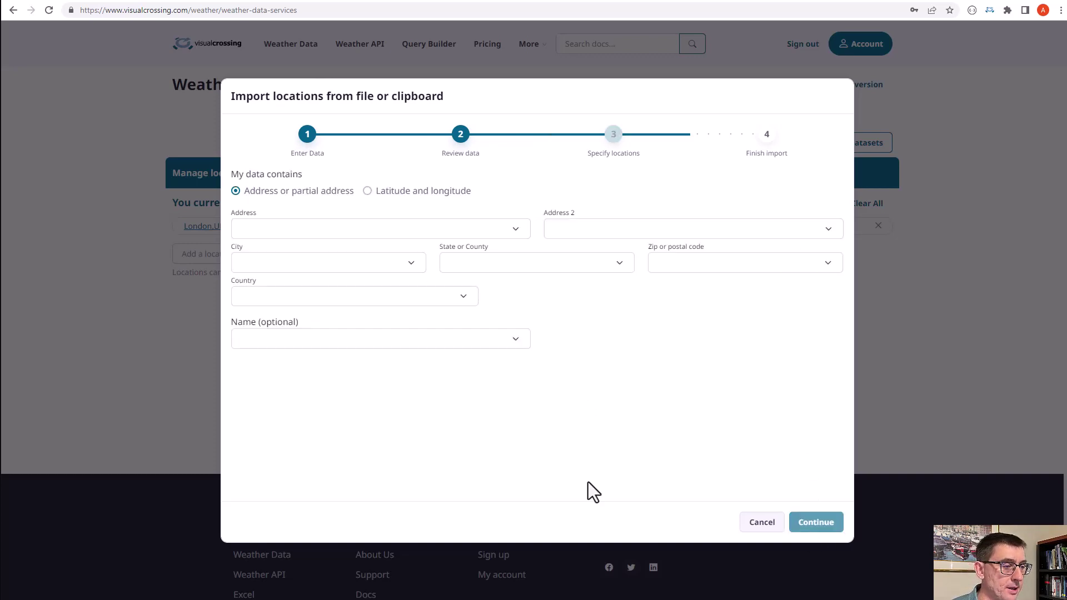
{"action": "left_click", "coordinate": [352, 229]}
{"action": "left_click", "coordinate": [340, 257]}
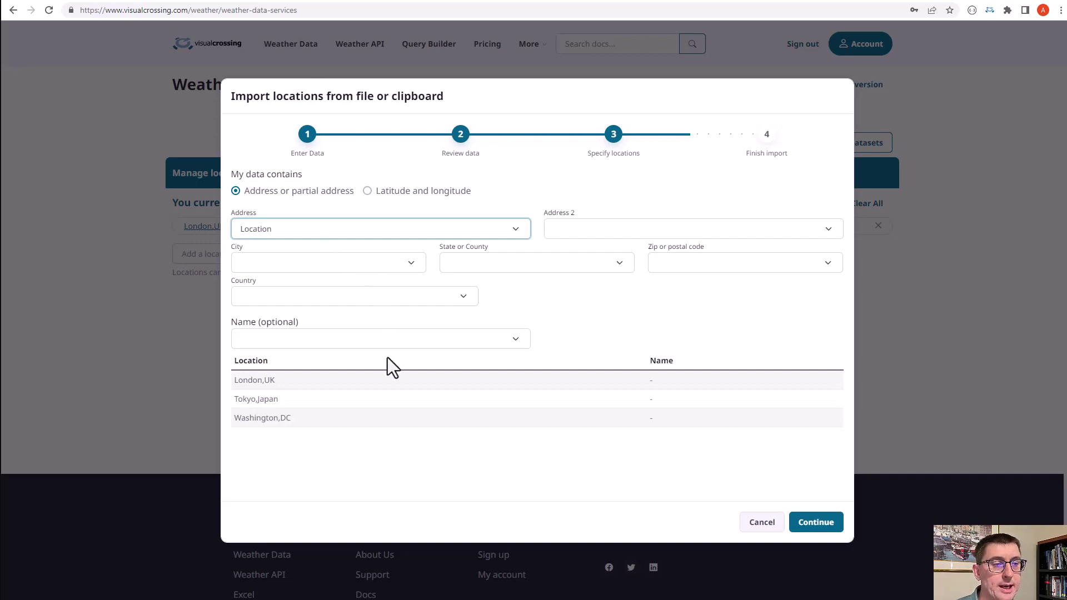
{"action": "left_click", "coordinate": [818, 524]}
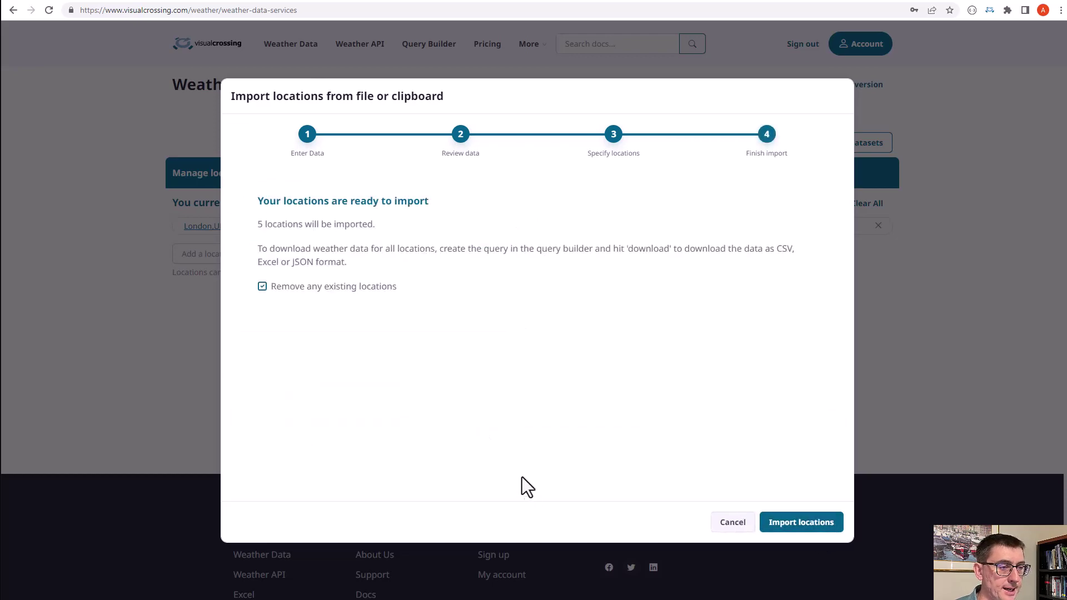
Import the five locations and view the weather data for Tokyo,Japan
{"action": "left_click", "coordinate": [789, 526]}
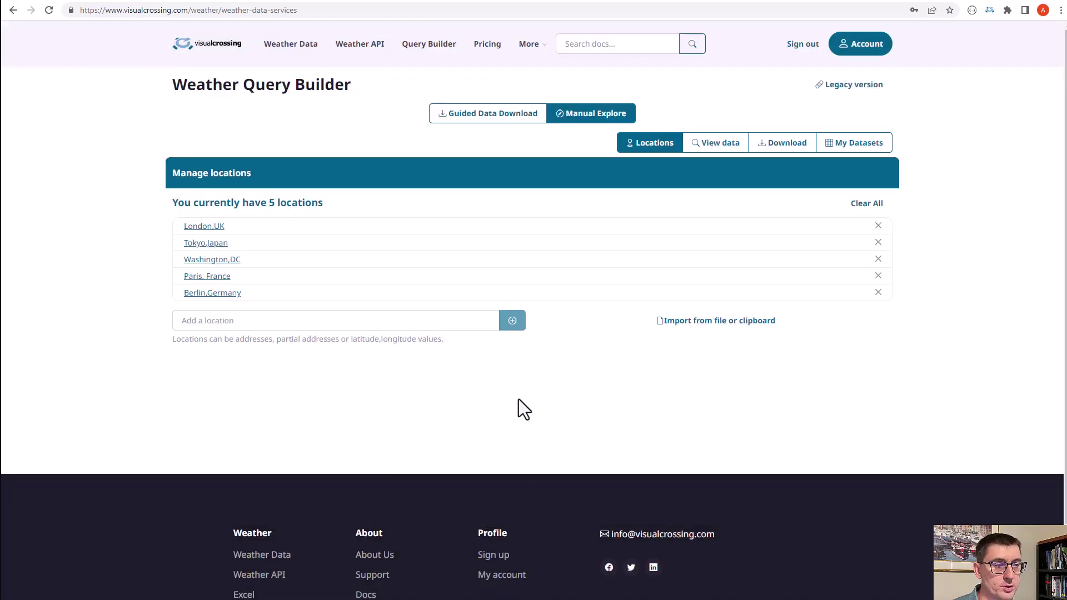
{"action": "left_click", "coordinate": [707, 148]}
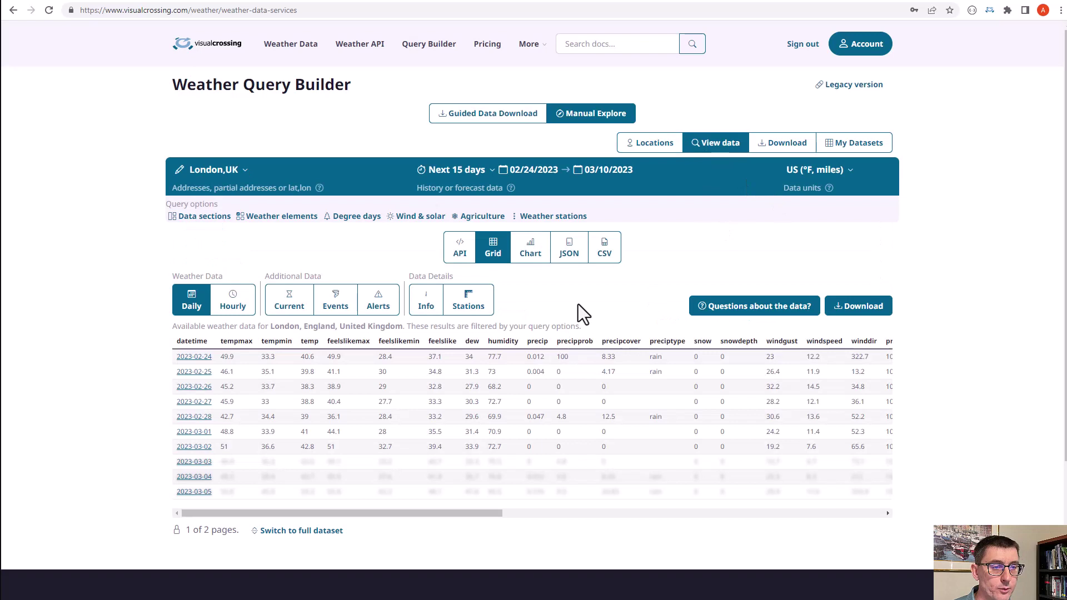
{"action": "left_click", "coordinate": [246, 171]}
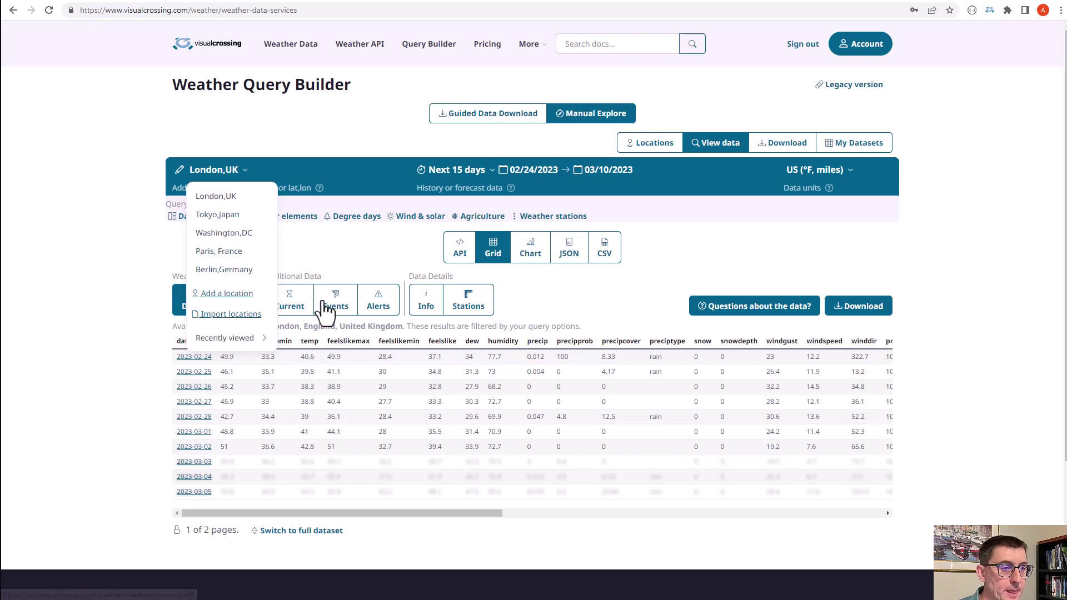
{"action": "left_click", "coordinate": [222, 215]}
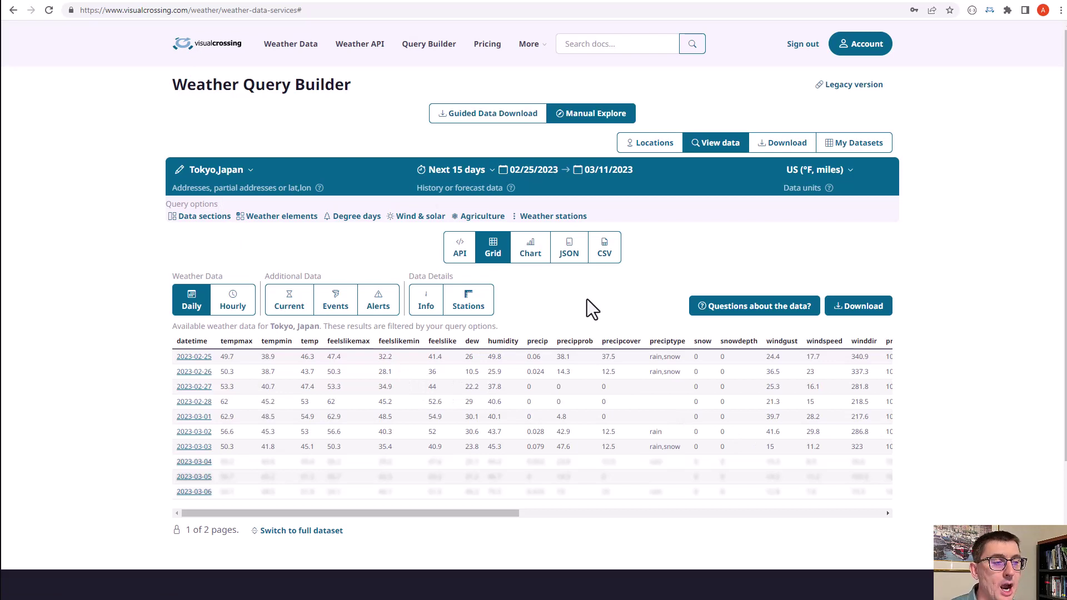
Change the query period to the dynamic last7days
{"action": "left_click", "coordinate": [490, 170]}
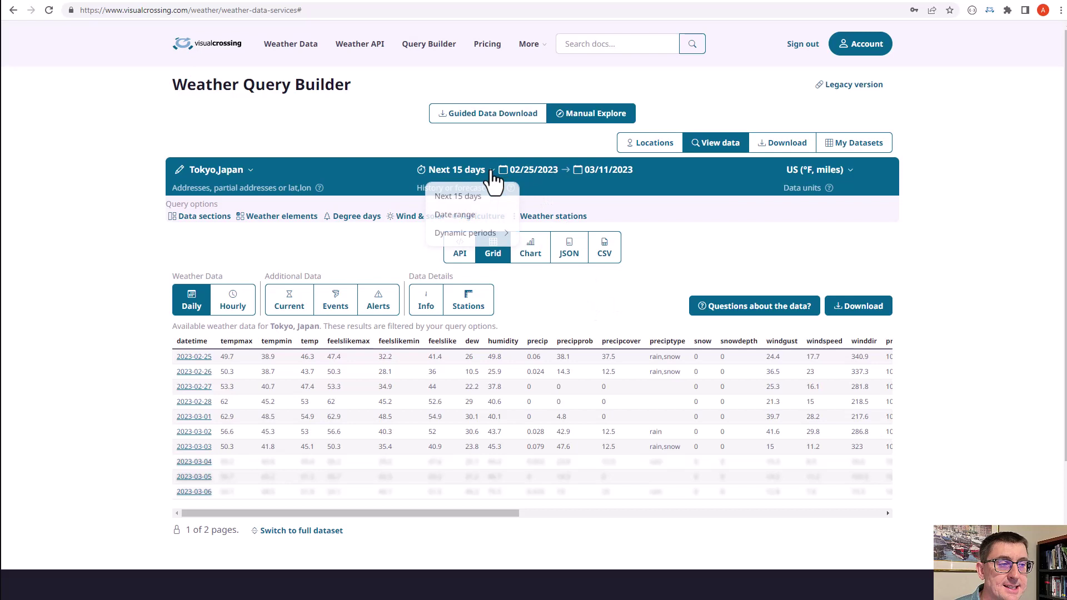
{"action": "mouse_move", "coordinate": [484, 236]}
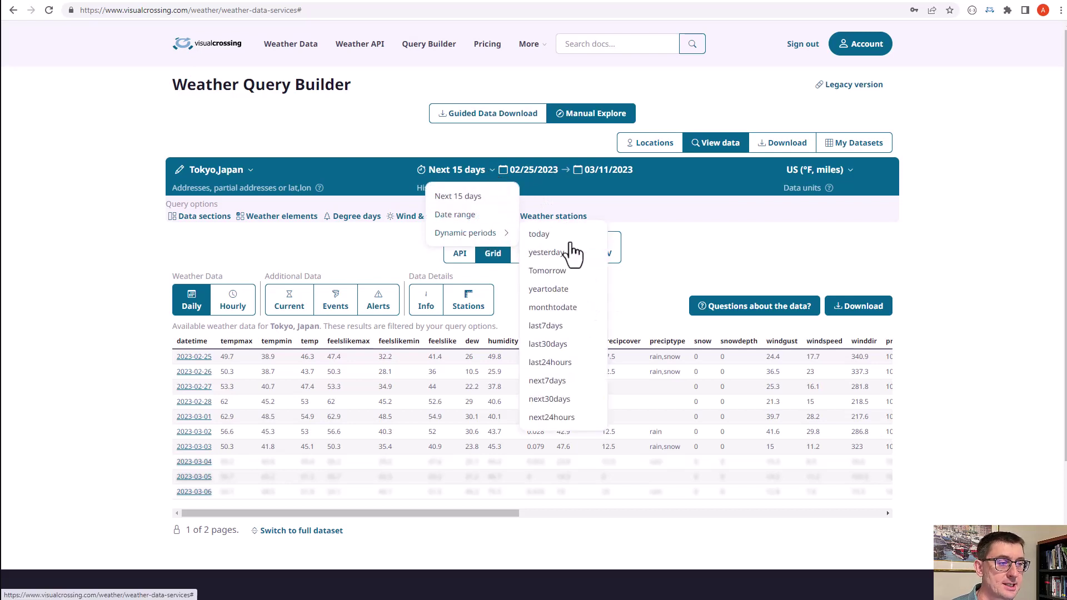
{"action": "left_click", "coordinate": [546, 326]}
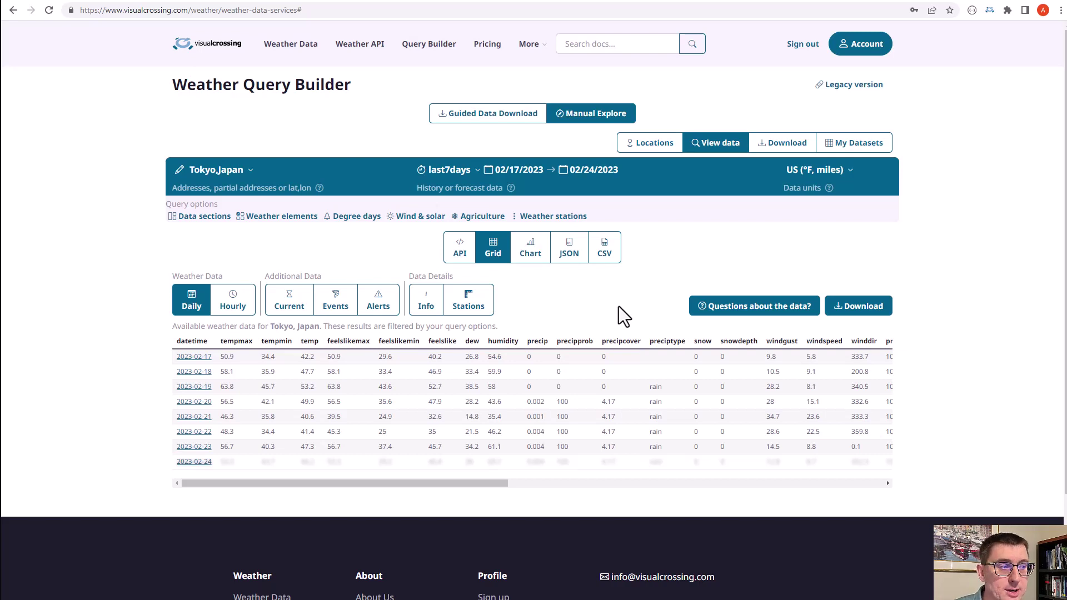
Accept CSV daily output and rename the dataset to 'My location last7days'
{"action": "left_click", "coordinate": [878, 305]}
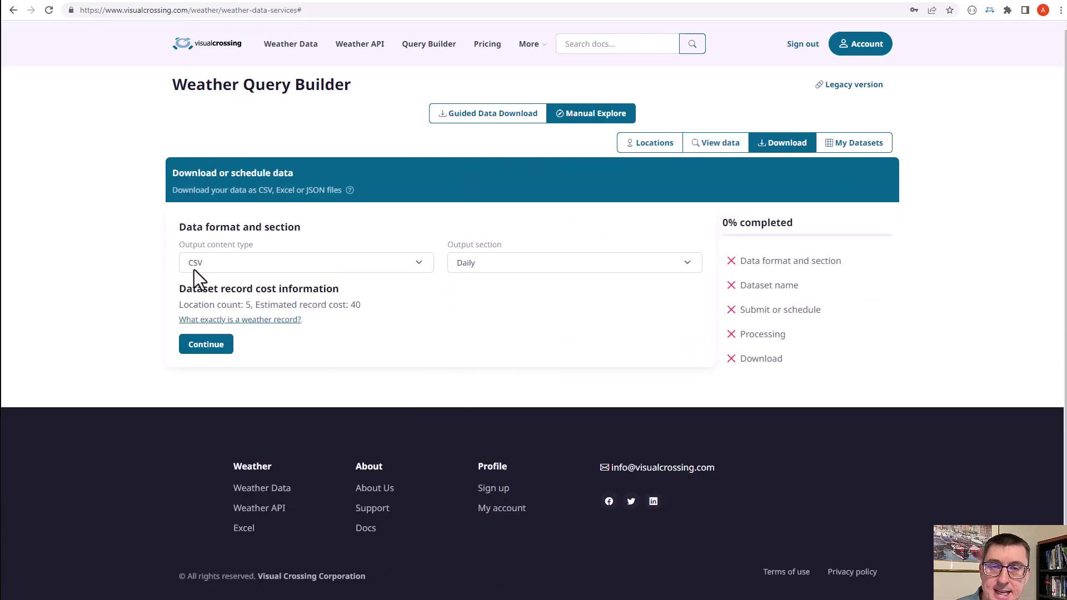
{"action": "left_click", "coordinate": [233, 349]}
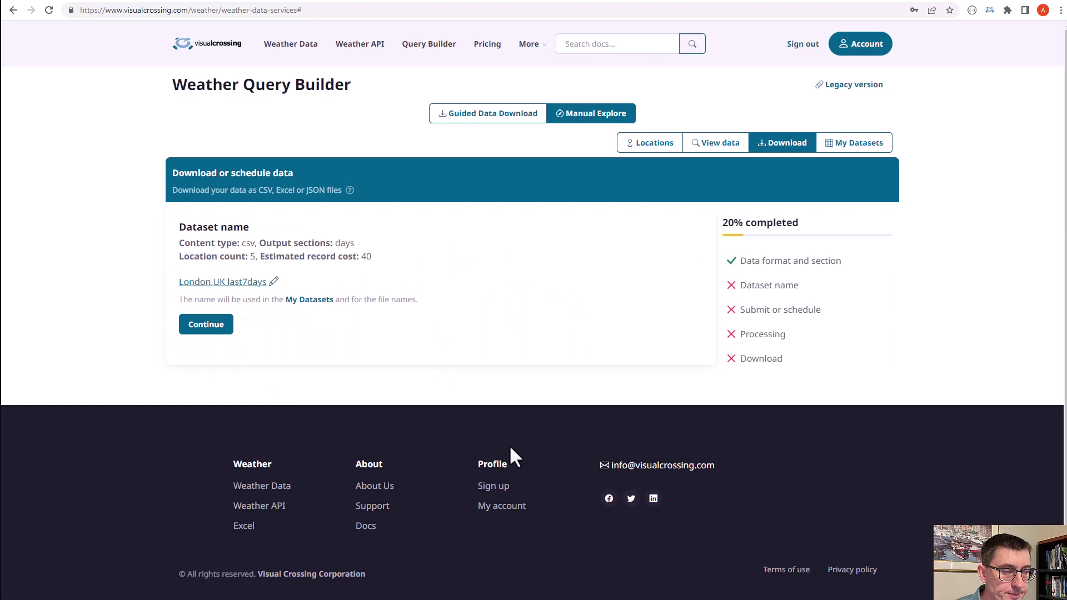
{"action": "left_click", "coordinate": [274, 285]}
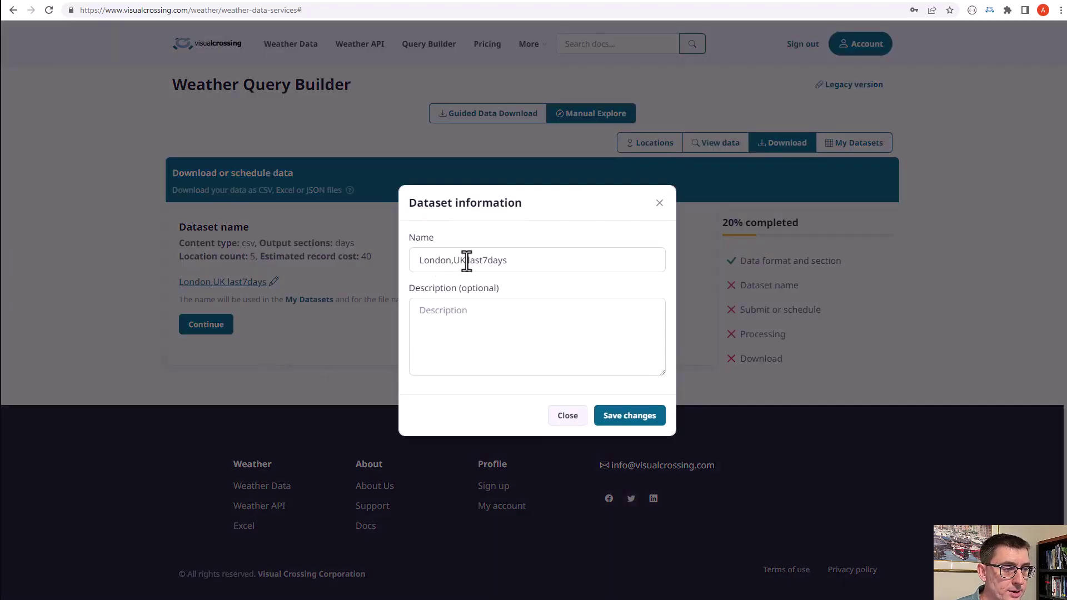
{"action": "left_click_drag", "start_coordinate": [466, 261], "coordinate": [378, 259]}
{"action": "type", "text": "<"}
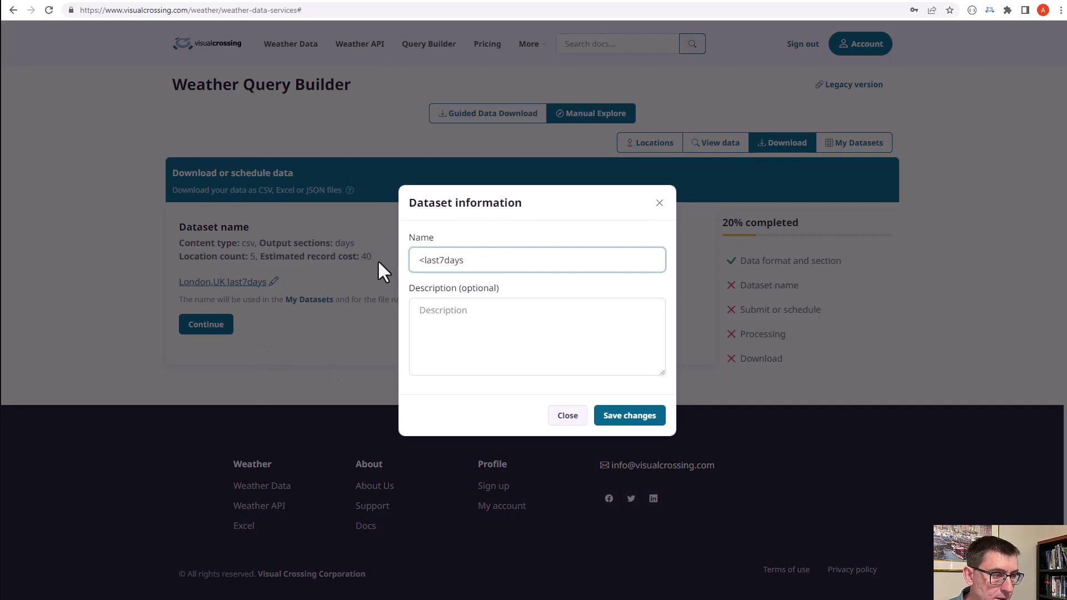
{"action": "key", "text": "BackSpace"}
{"action": "type", "text": "My locati"}
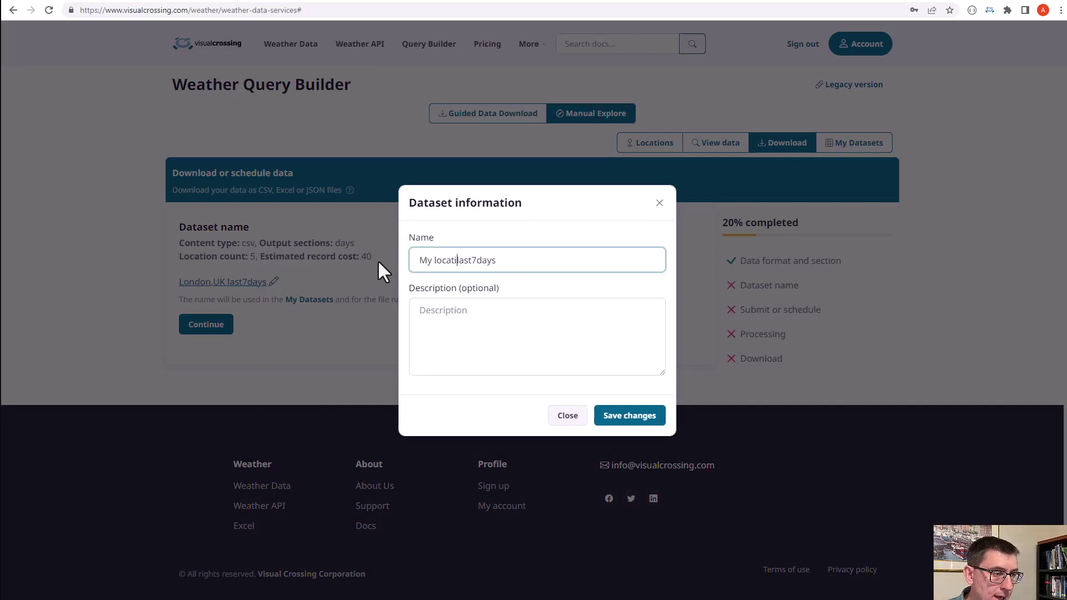
{"action": "type", "text": "on"}
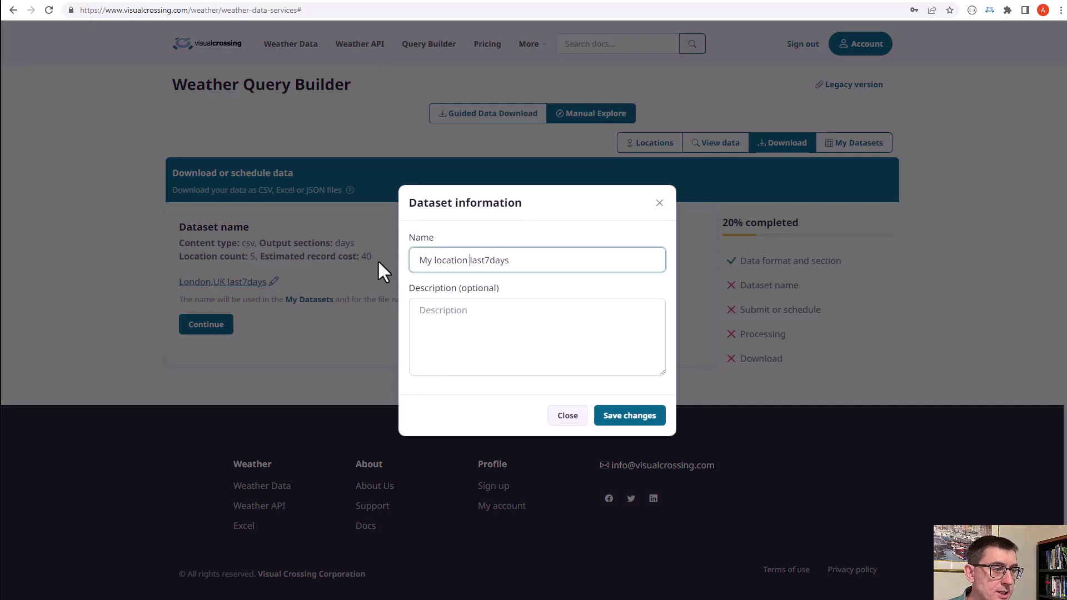
{"action": "left_click", "coordinate": [613, 422]}
Submit the query, download the dataset as CSV, and open the file
{"action": "left_click", "coordinate": [220, 329]}
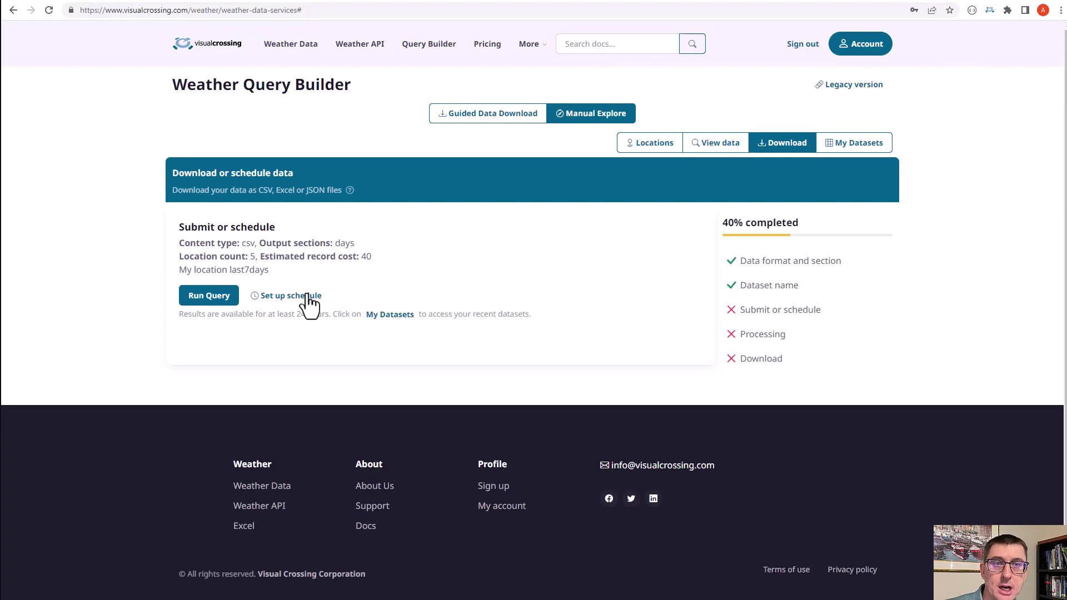
{"action": "left_click", "coordinate": [214, 299]}
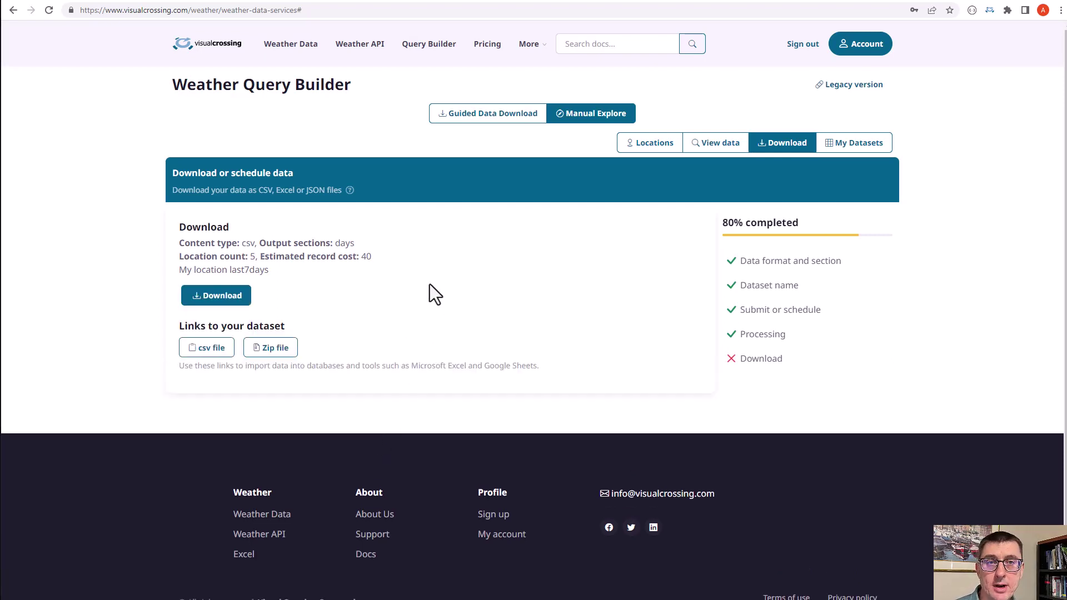
{"action": "left_click", "coordinate": [239, 300]}
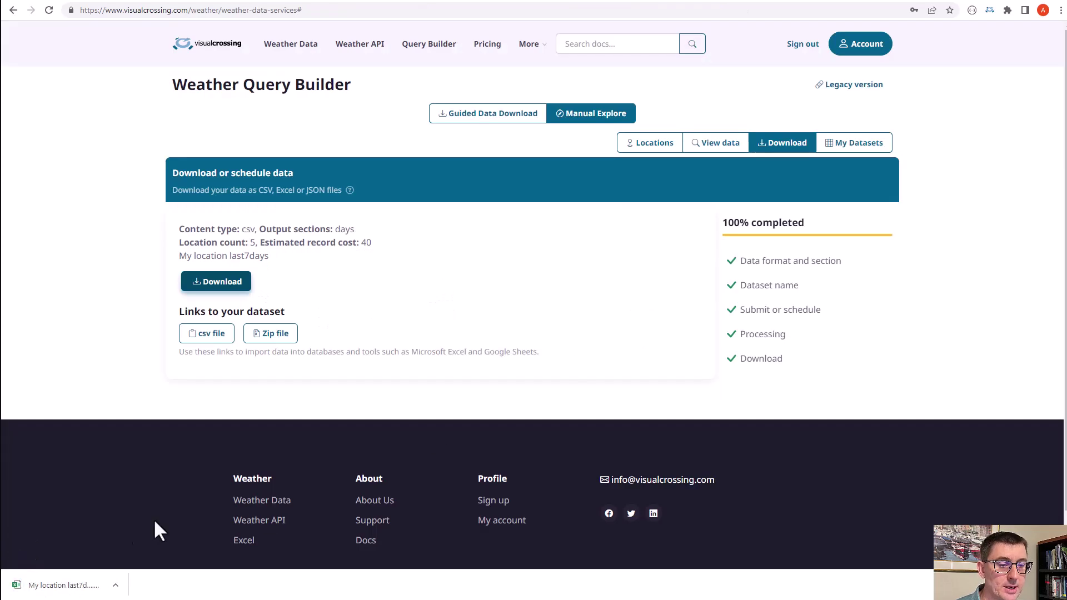
{"action": "left_click", "coordinate": [47, 592]}
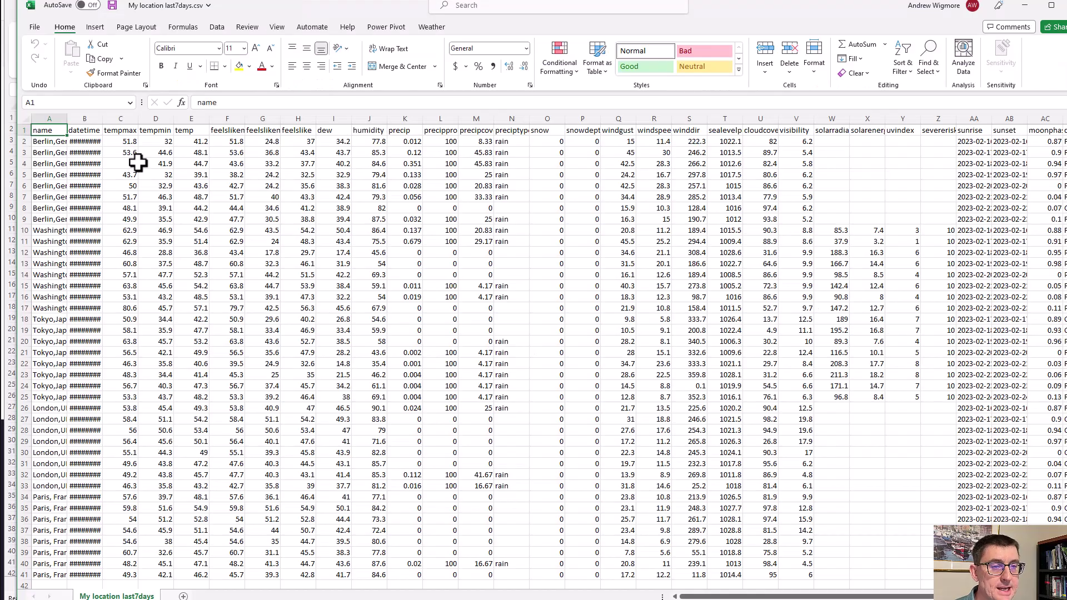
Widen the datetime and name columns so full dates and city names show
{"action": "left_click_drag", "start_coordinate": [103, 119], "coordinate": [145, 119]}
{"action": "left_click_drag", "start_coordinate": [67, 118], "coordinate": [84, 119]}
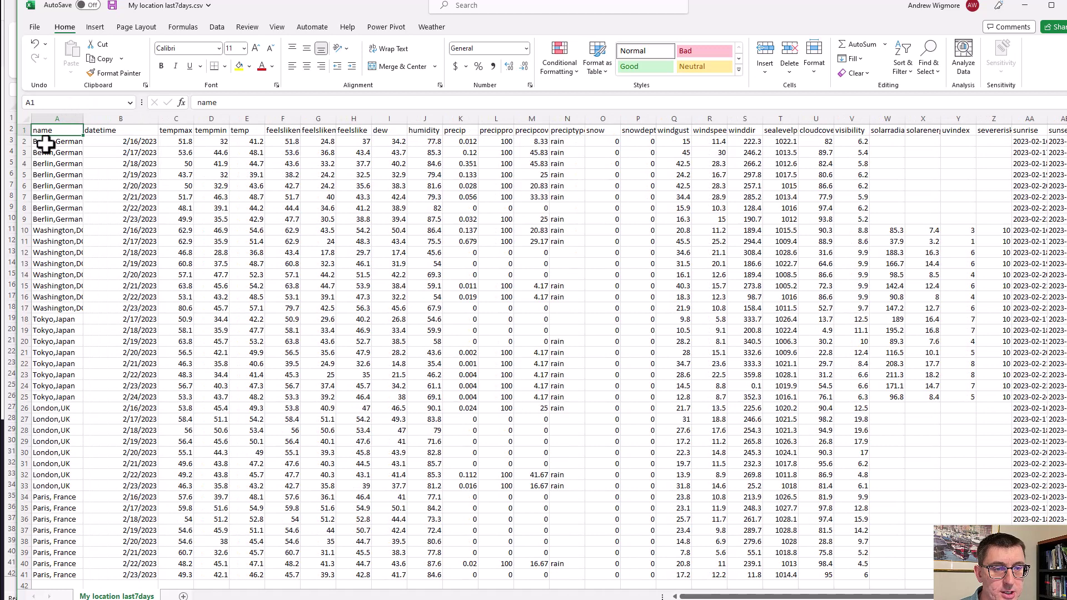
{"action": "left_click", "coordinate": [50, 234]}
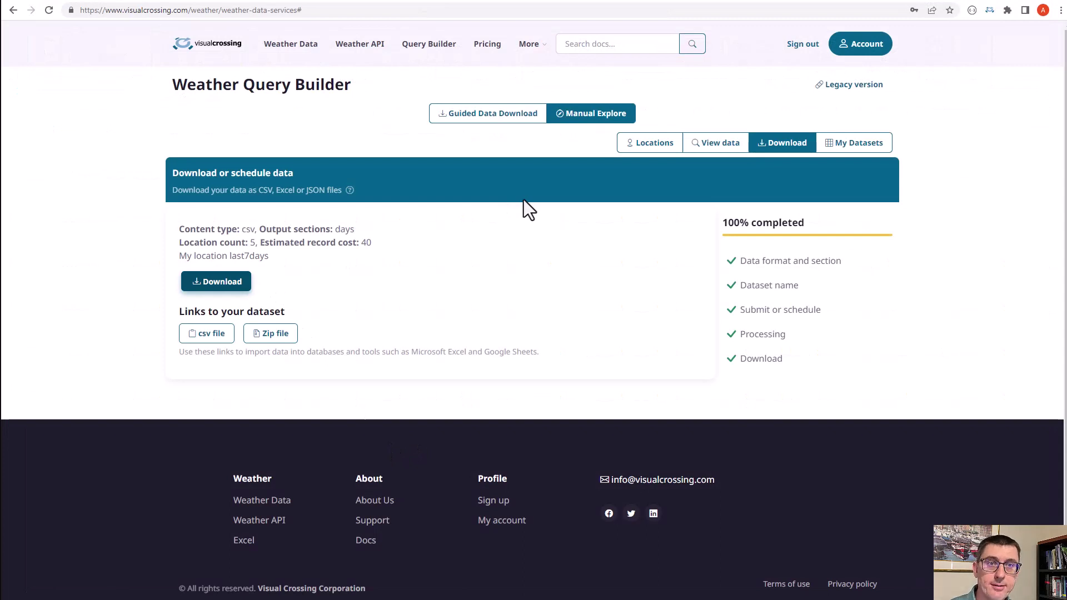
Return to the dataset's download steps, accepting the format and the name My location last7days
{"action": "left_click", "coordinate": [714, 149]}
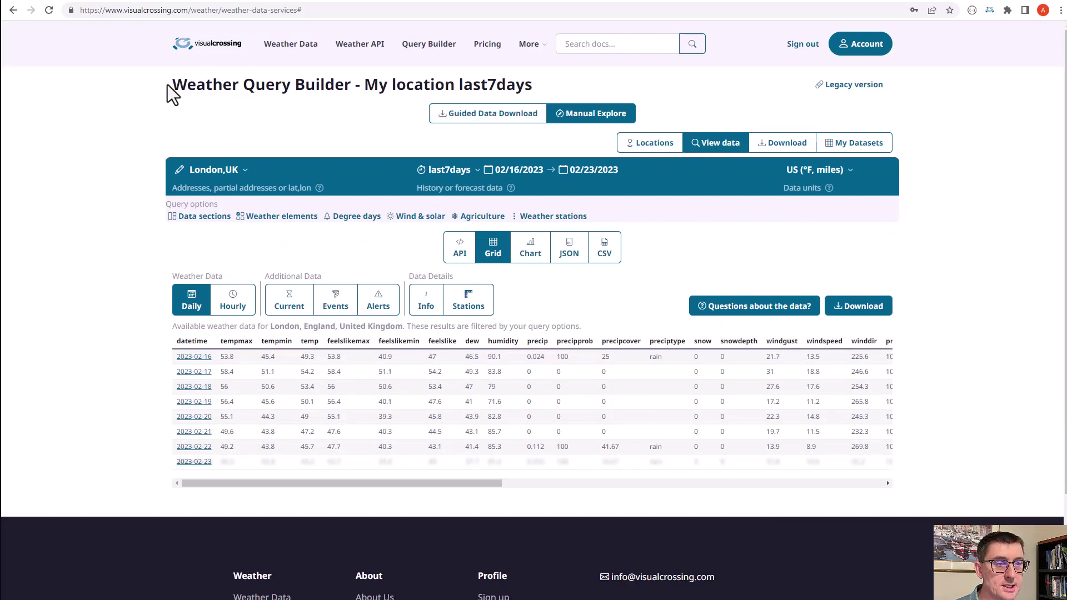
{"action": "left_click_drag", "start_coordinate": [167, 86], "coordinate": [362, 89]}
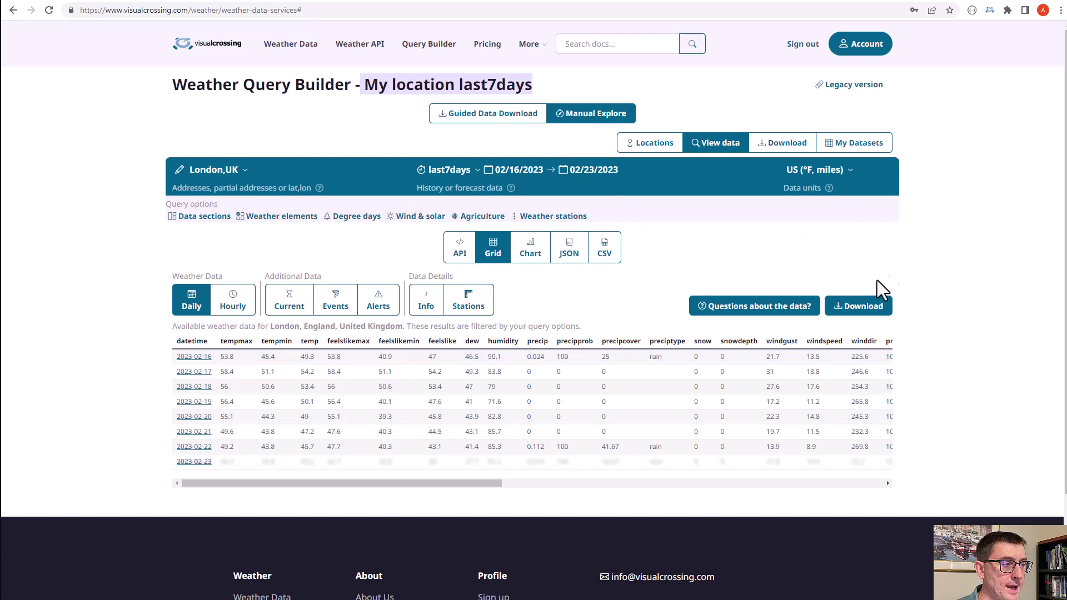
{"action": "left_click", "coordinate": [859, 306]}
{"action": "left_click", "coordinate": [205, 345]}
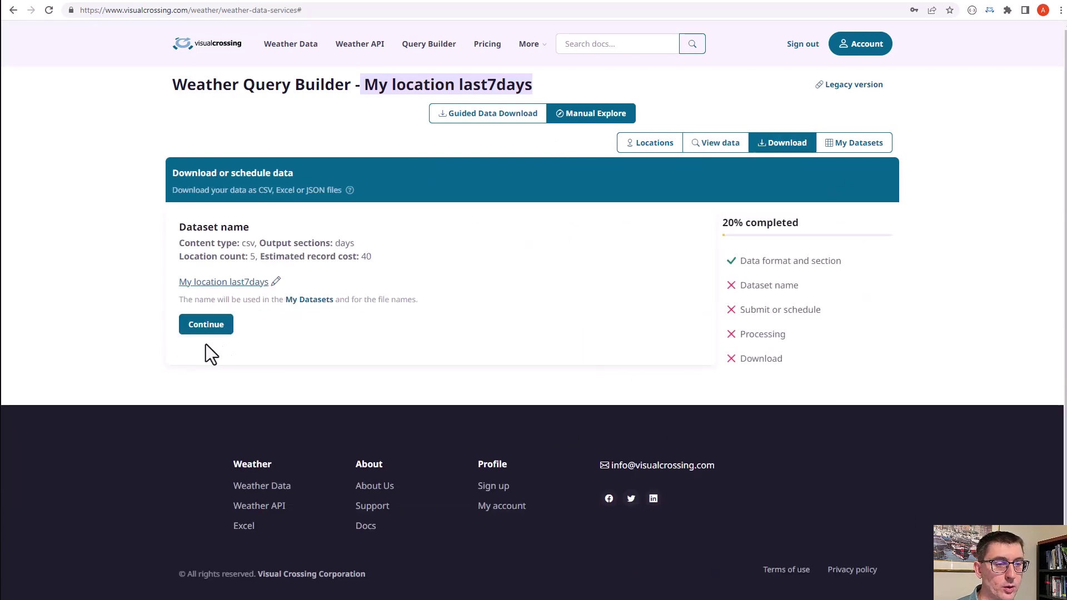
{"action": "left_click", "coordinate": [206, 330]}
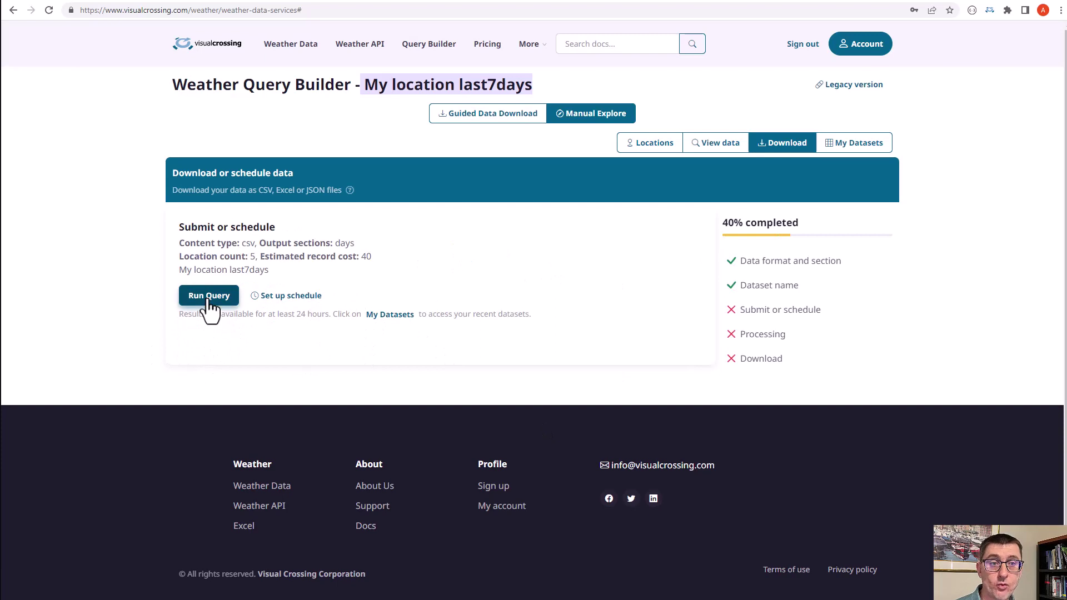
Schedule the dataset to run daily at hour 05 and save the schedule
{"action": "left_click", "coordinate": [293, 300]}
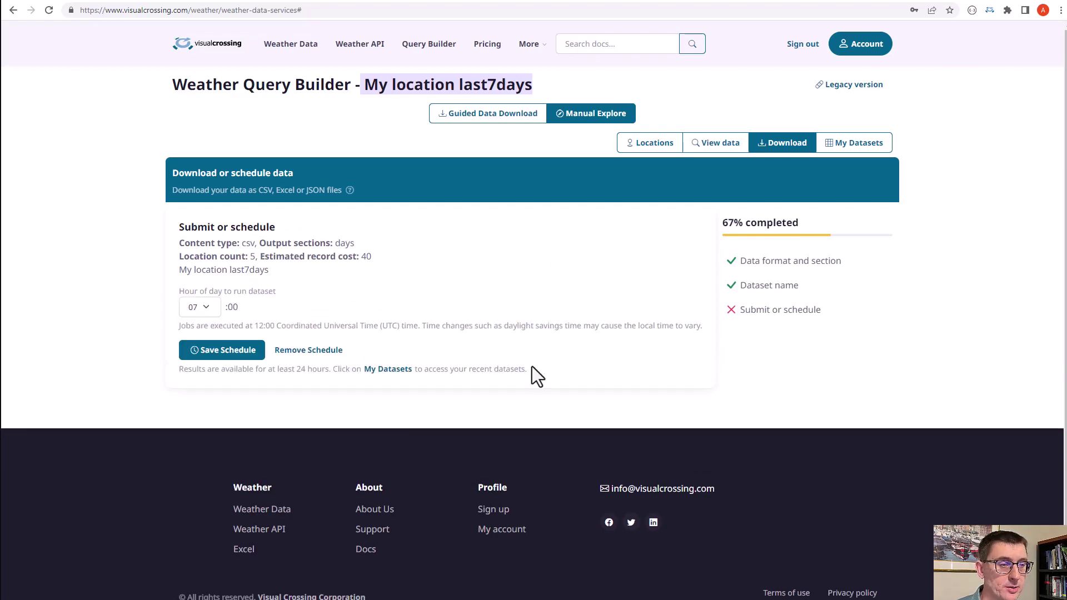
{"action": "left_click", "coordinate": [202, 311]}
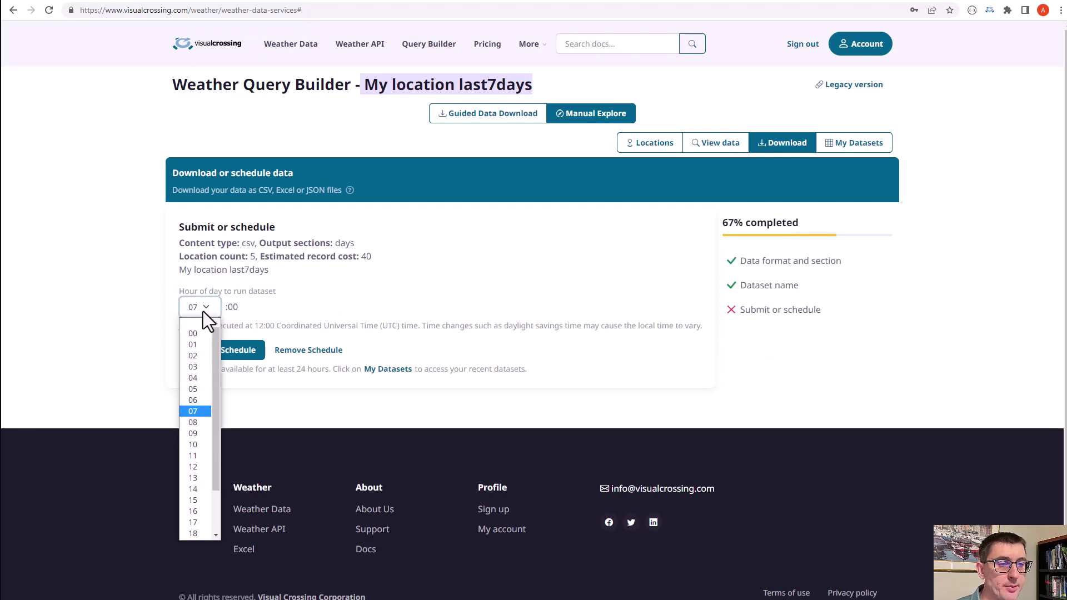
{"action": "left_click", "coordinate": [202, 385]}
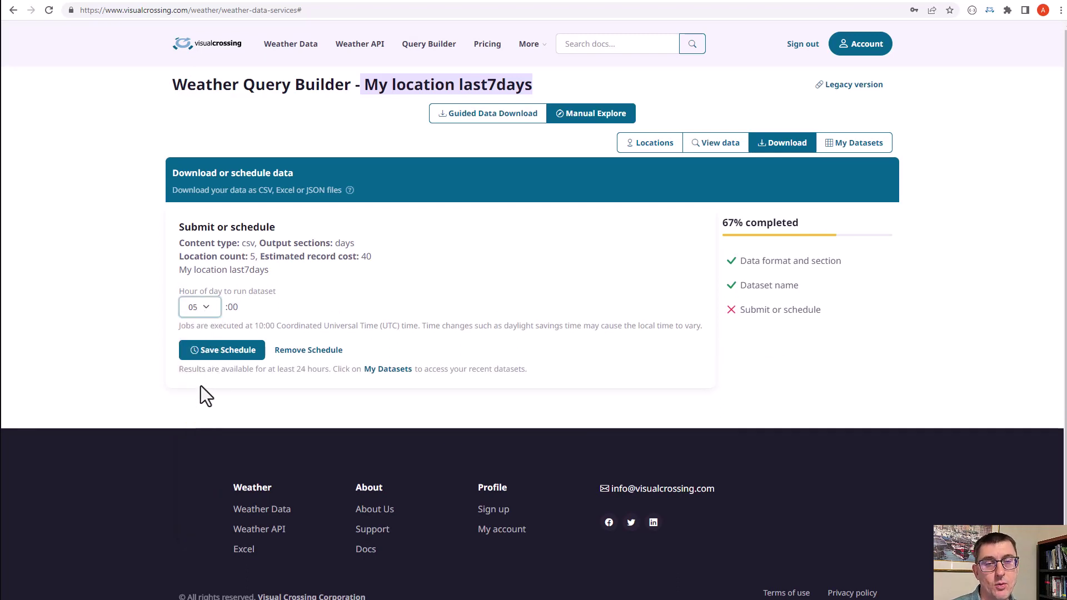
{"action": "left_click", "coordinate": [222, 352]}
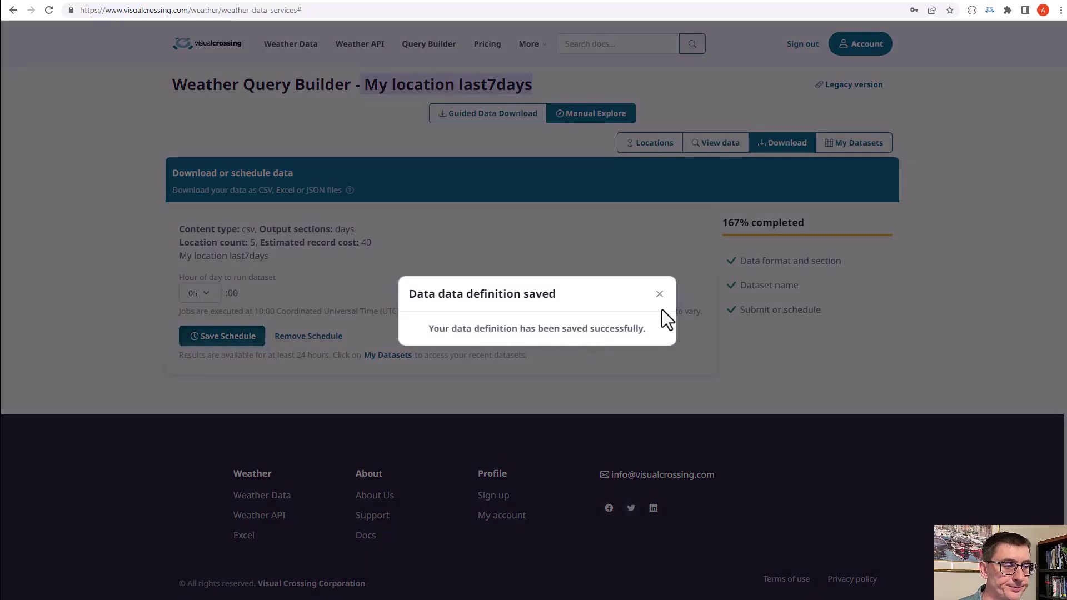
{"action": "left_click", "coordinate": [660, 295]}
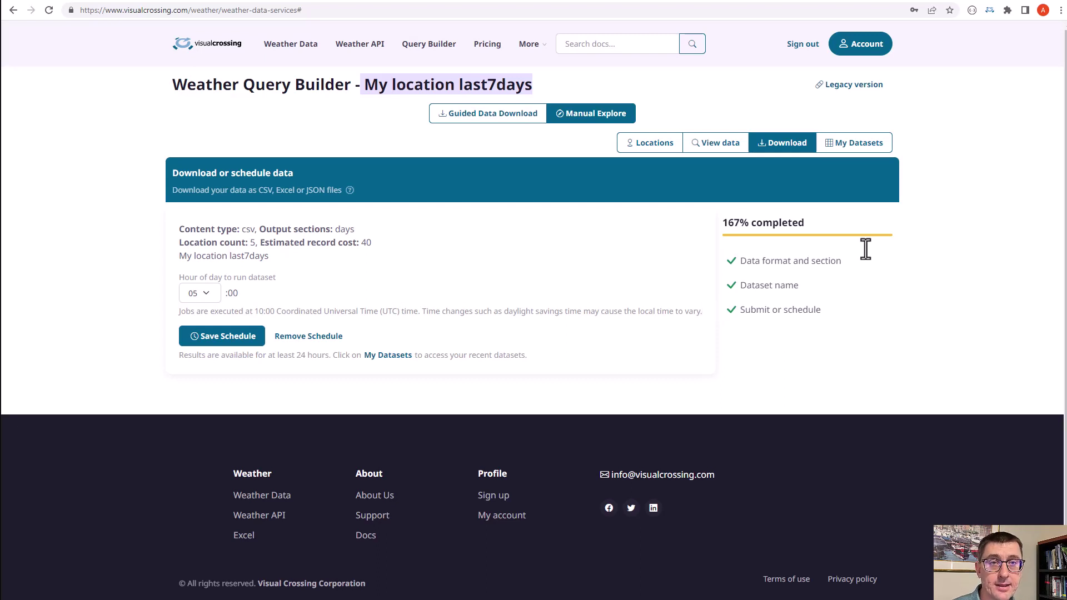
Copy the result link of My location last7days from the saved datasets list
{"action": "left_click", "coordinate": [859, 146]}
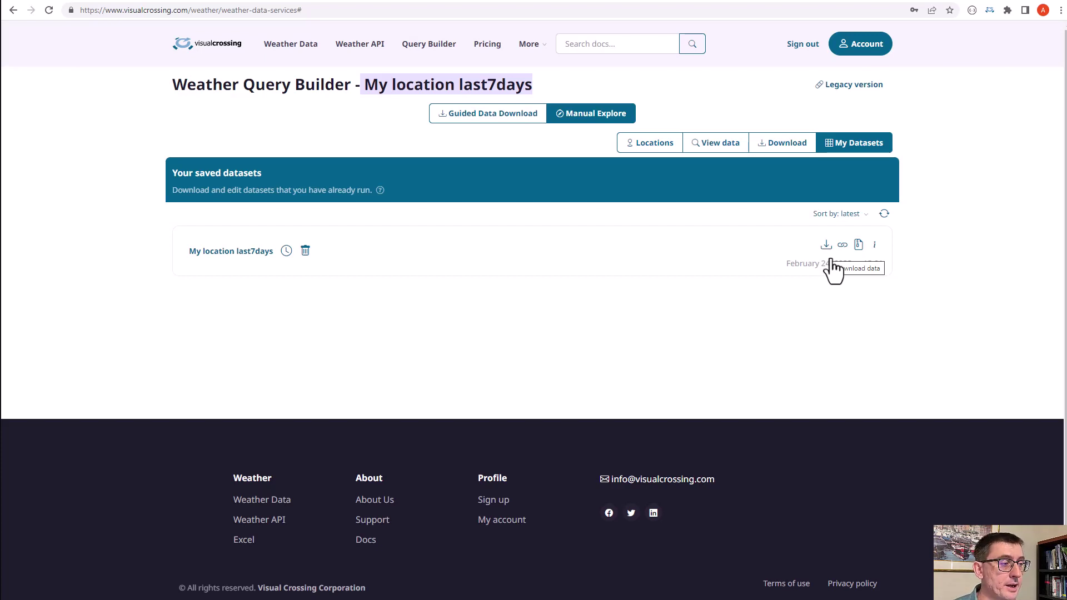
{"action": "left_click", "coordinate": [843, 245]}
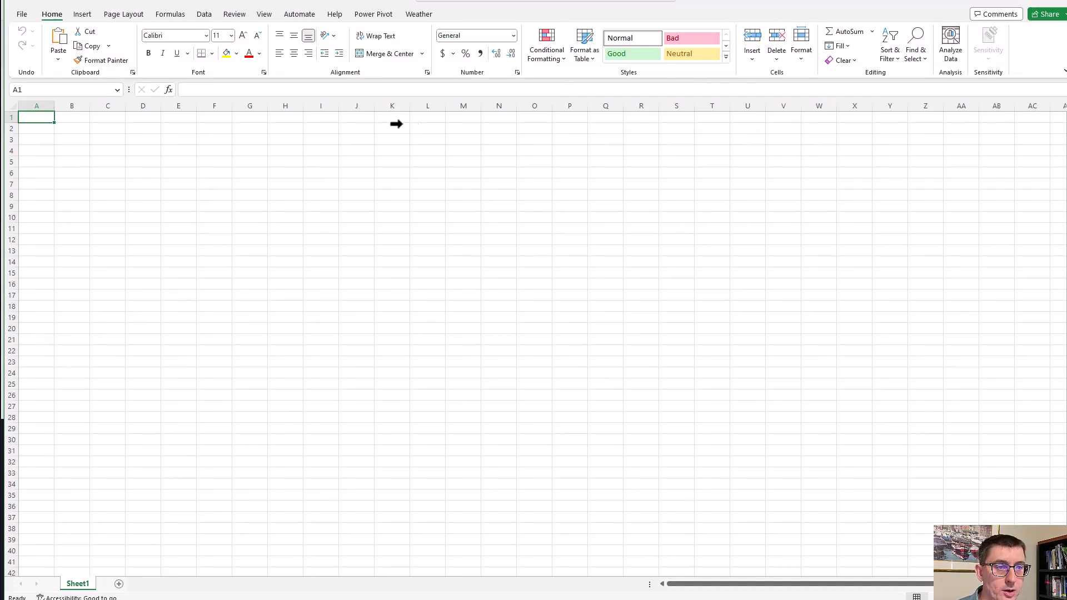
Create an Excel From Web import using the pasted dataset result URL
{"action": "left_click", "coordinate": [205, 14]}
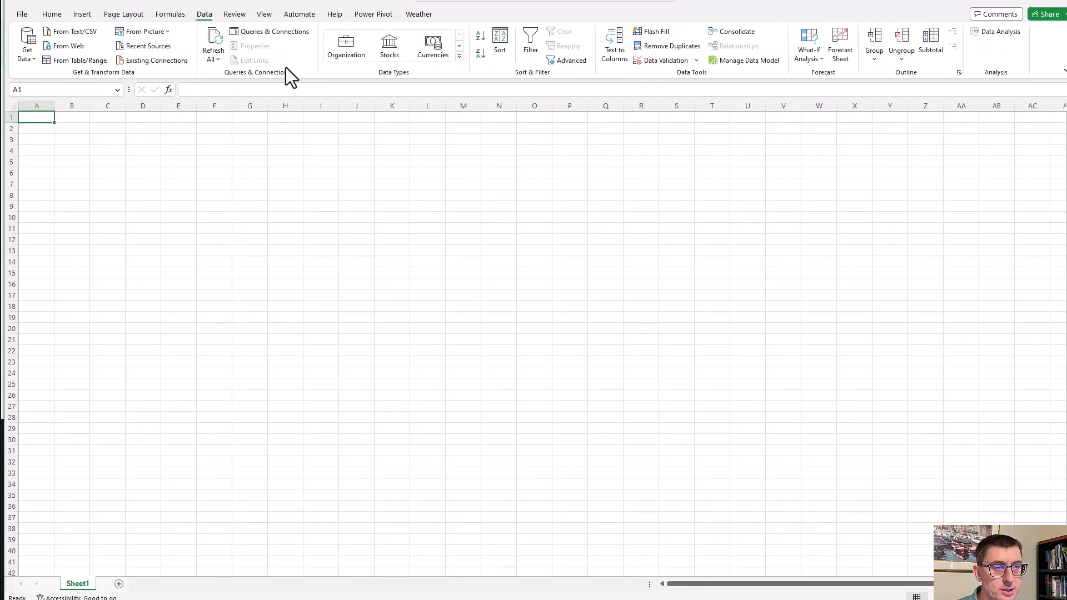
{"action": "left_click", "coordinate": [25, 58]}
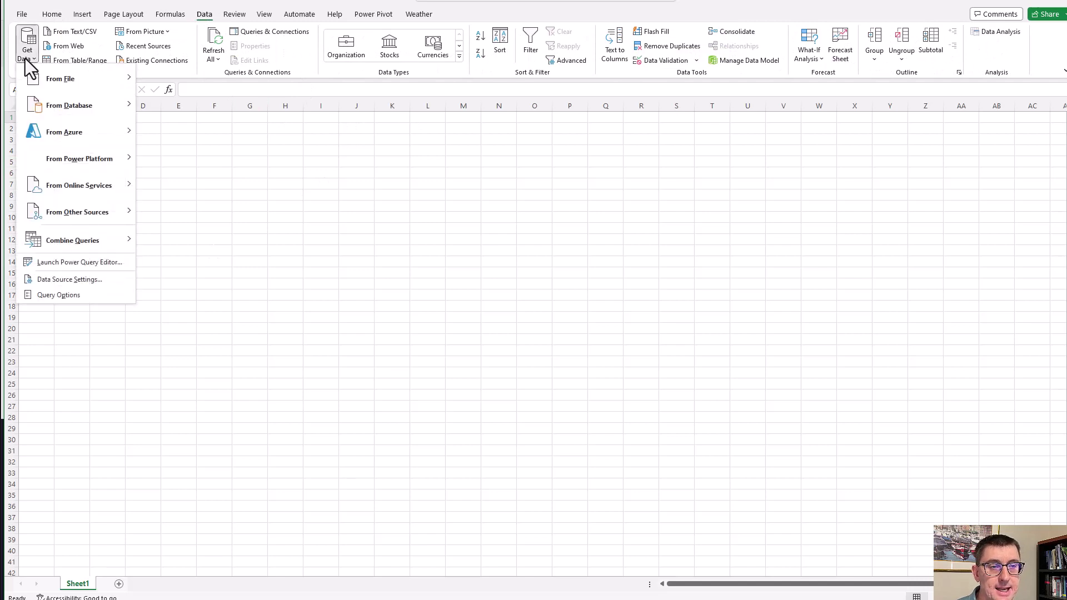
{"action": "mouse_move", "coordinate": [76, 210]}
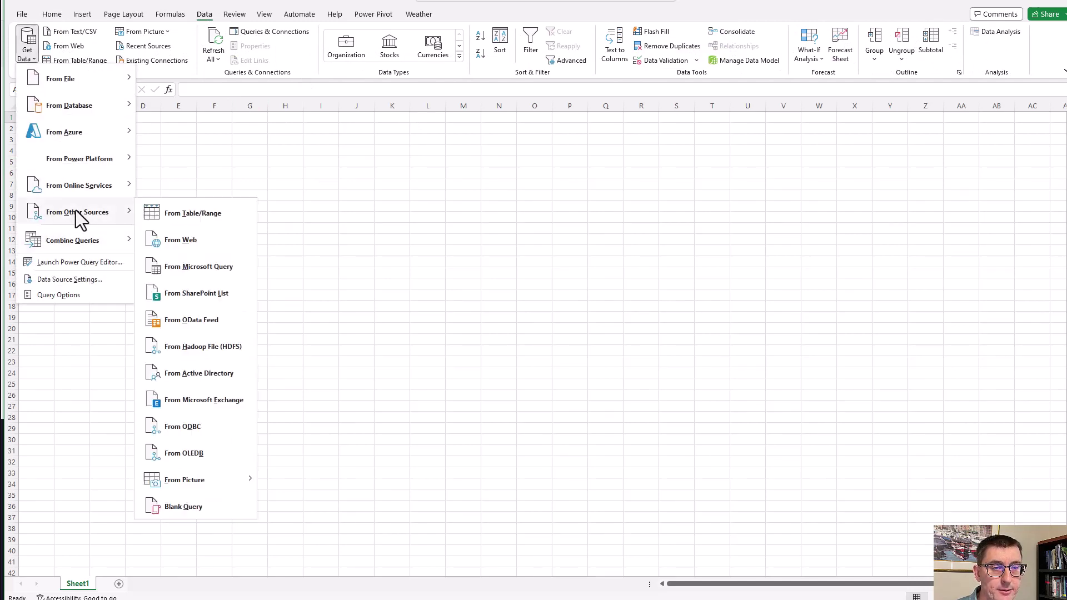
{"action": "left_click", "coordinate": [190, 241]}
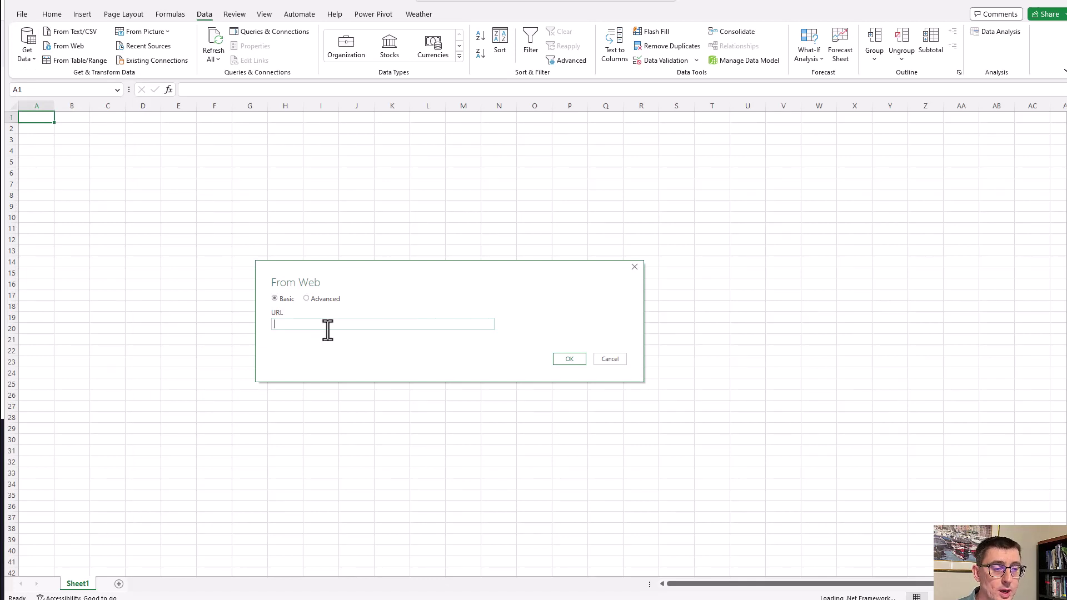
{"action": "key", "text": "ctrl+v"}
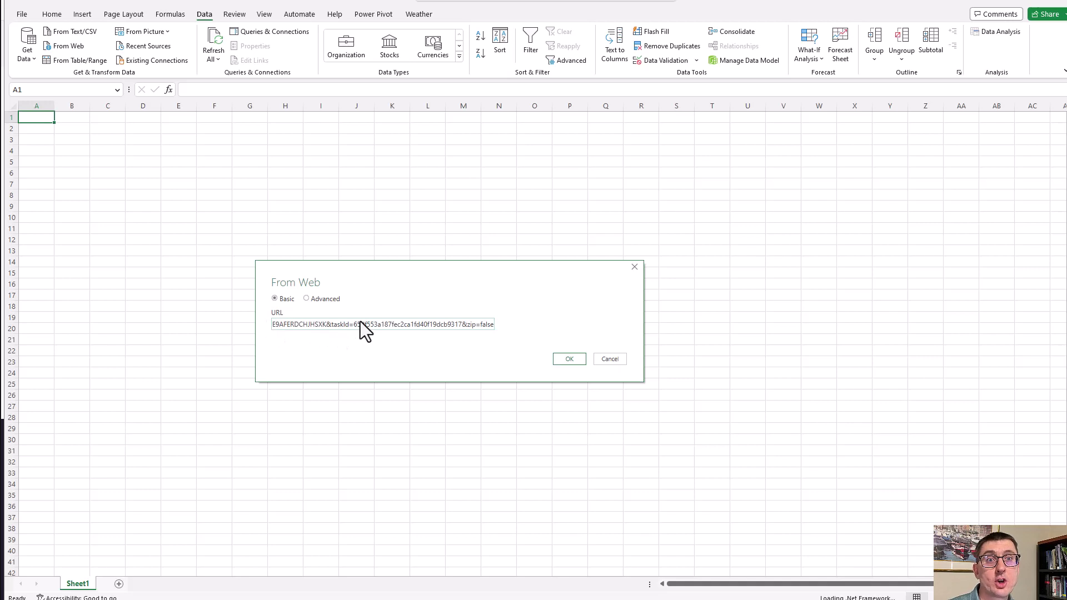
{"action": "left_click", "coordinate": [569, 359]}
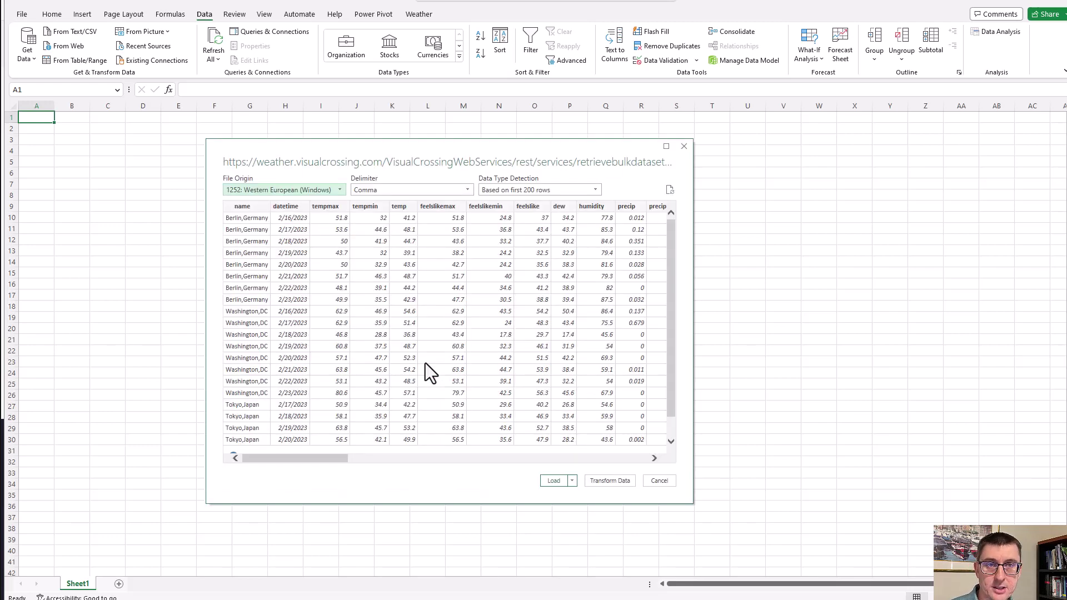
Load the previewed five-city weather data into the workbook
{"action": "left_click", "coordinate": [555, 482]}
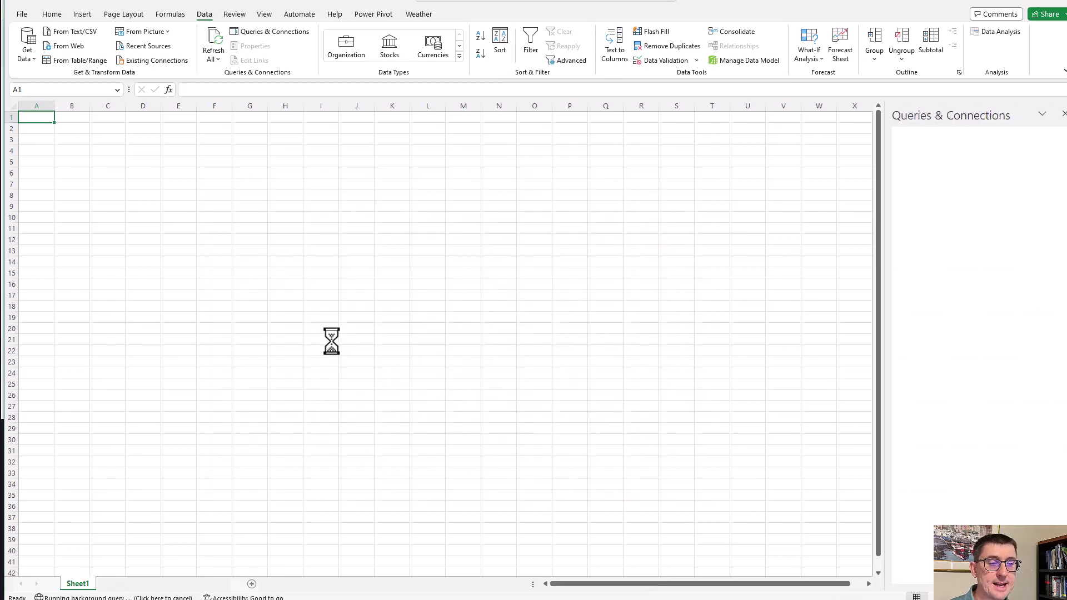